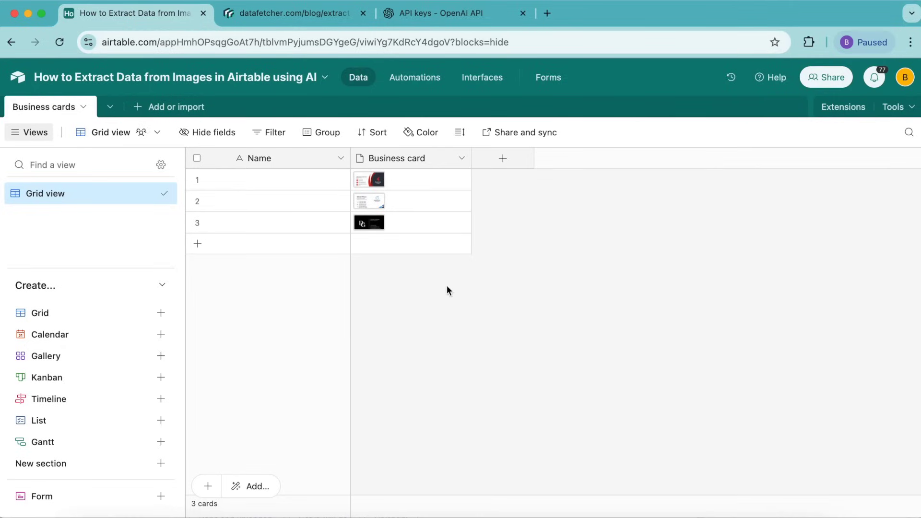
Preview the first business card image, then open and cancel the table rename and field settings popups.
left_click(376, 182)
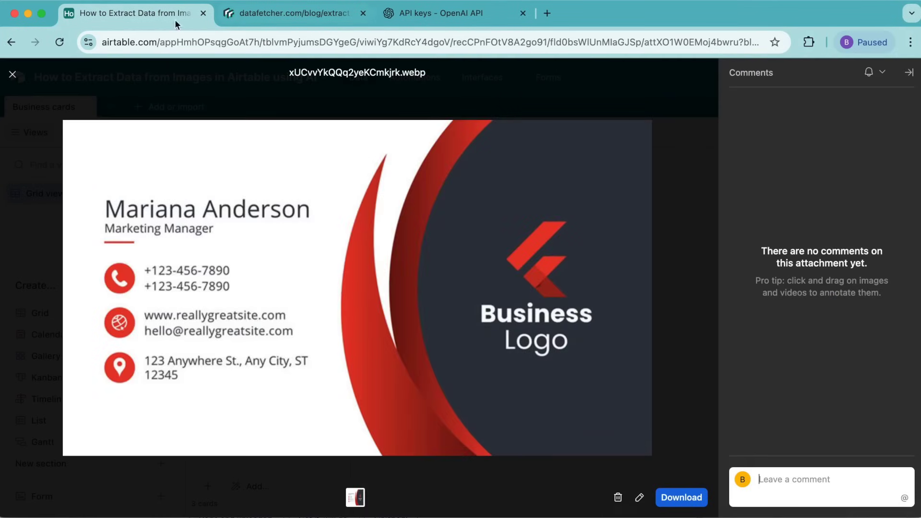
left_click(13, 74)
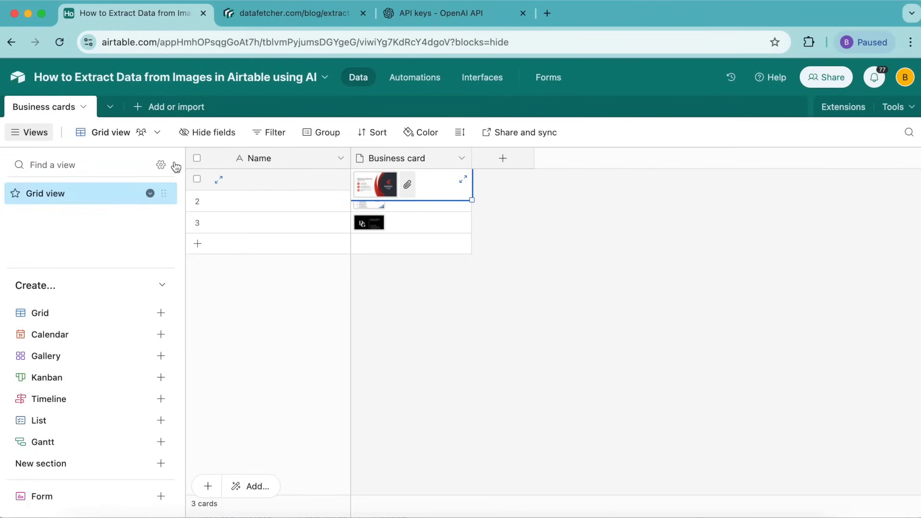
double_click(55, 108)
left_click(484, 295)
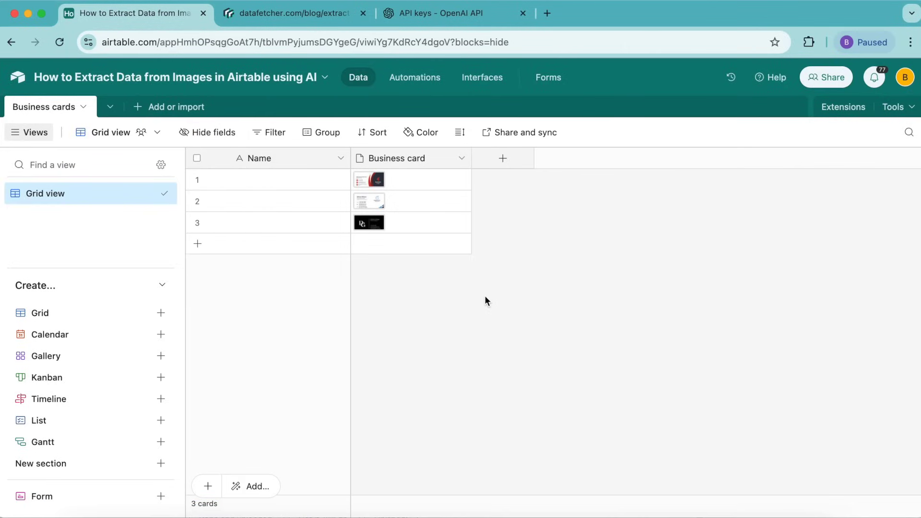
double_click(393, 159)
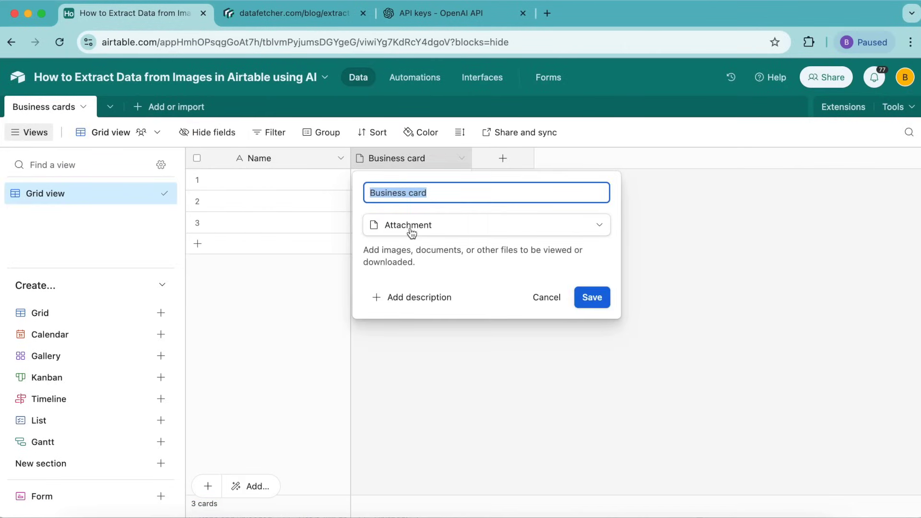
left_click(607, 299)
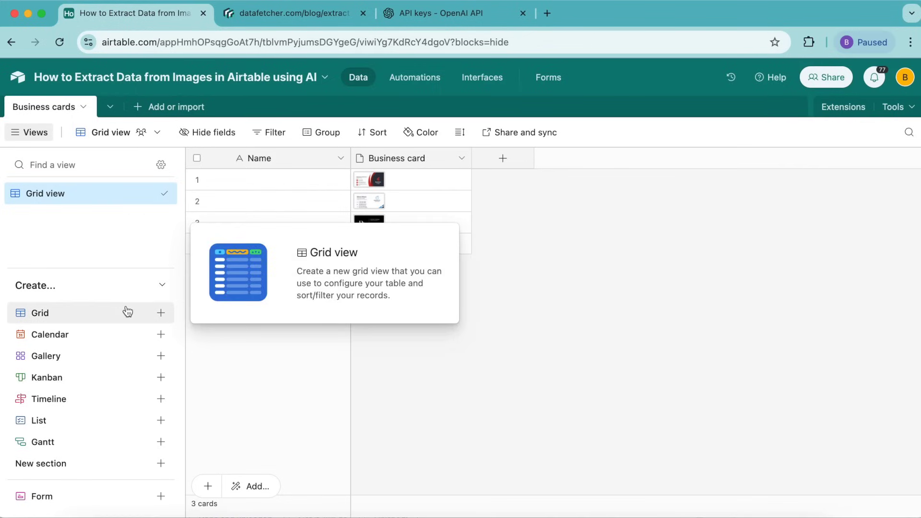
Create a new collaborative grid view named 'Needs data'.
left_click(160, 315)
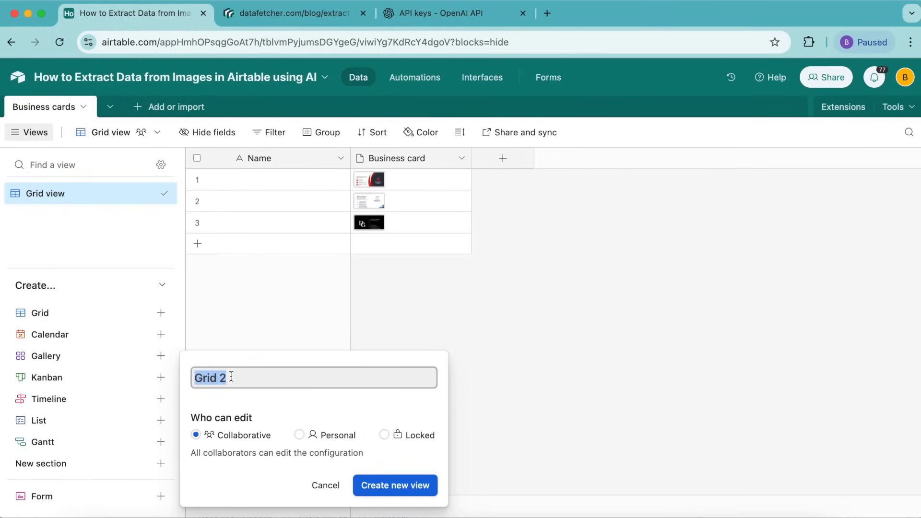
type("Needs data")
left_click(391, 484)
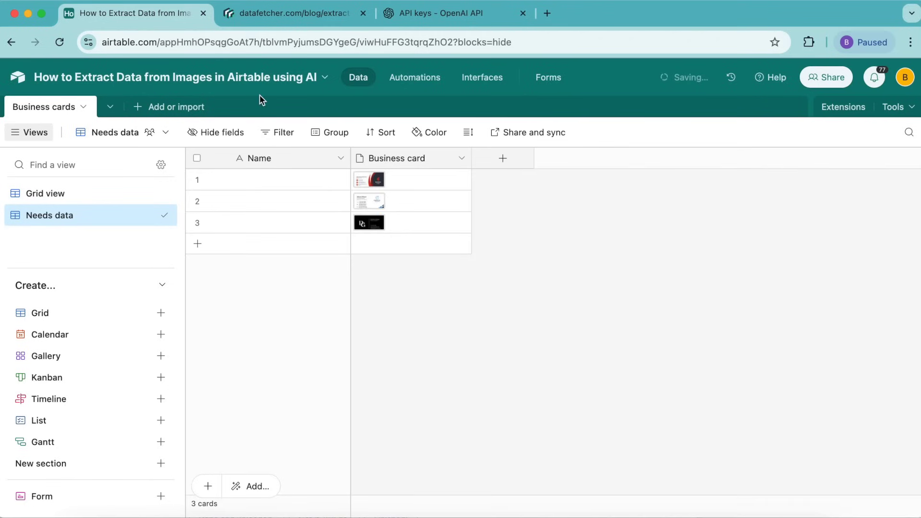
left_click(283, 133)
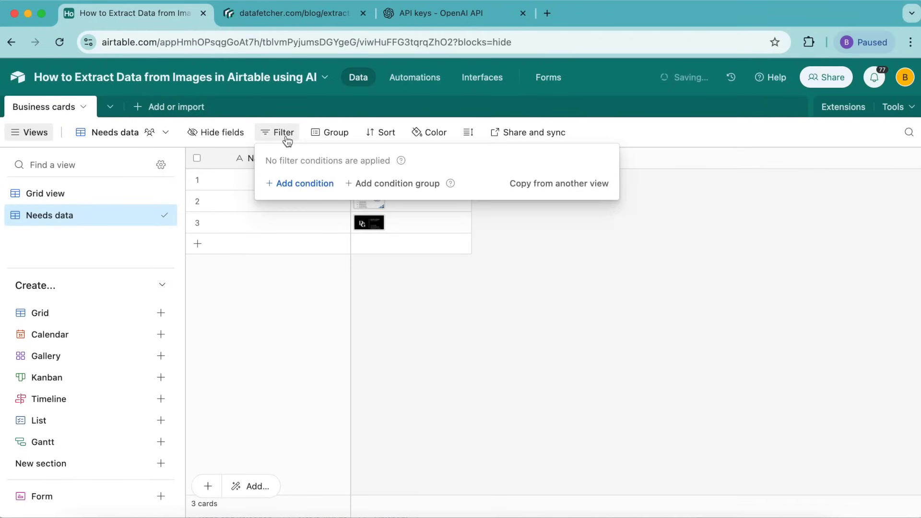
Filter the Needs data view to records where Name is empty and Business card is not empty.
left_click(306, 186)
left_click(304, 209)
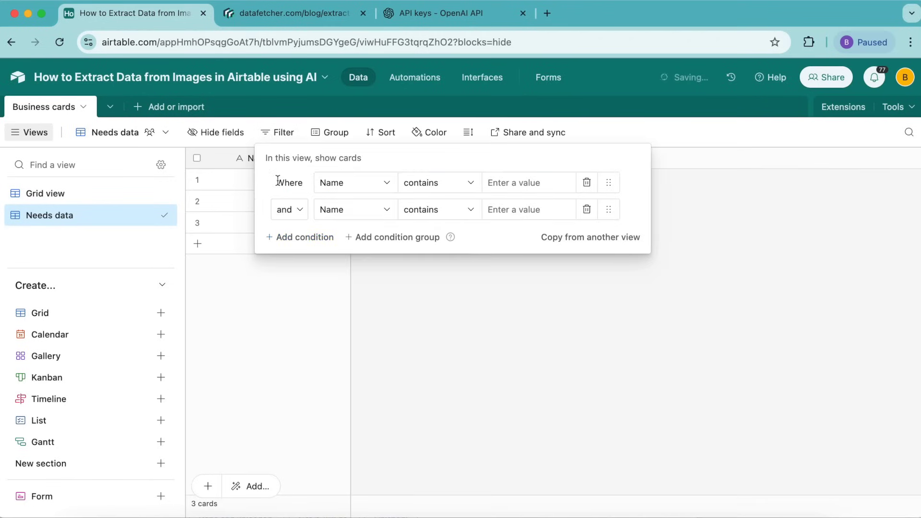
left_click(437, 183)
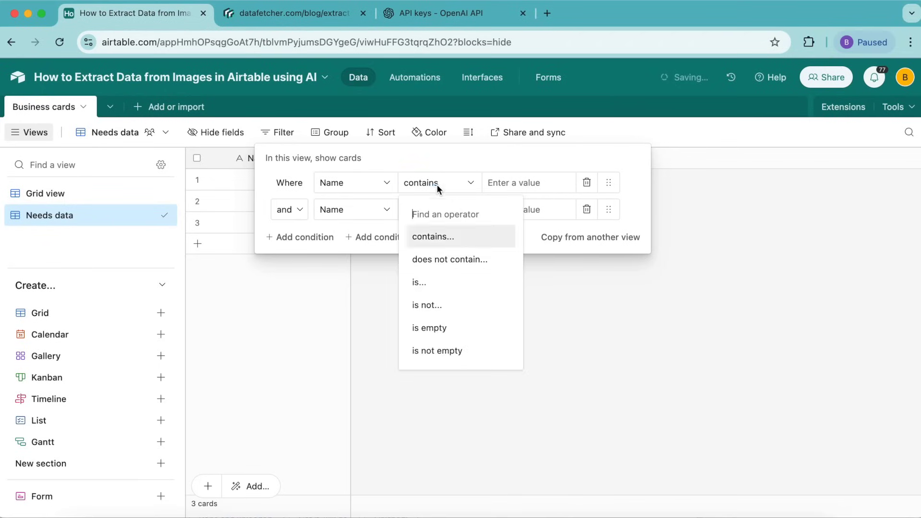
left_click(453, 328)
left_click(354, 210)
left_click(371, 285)
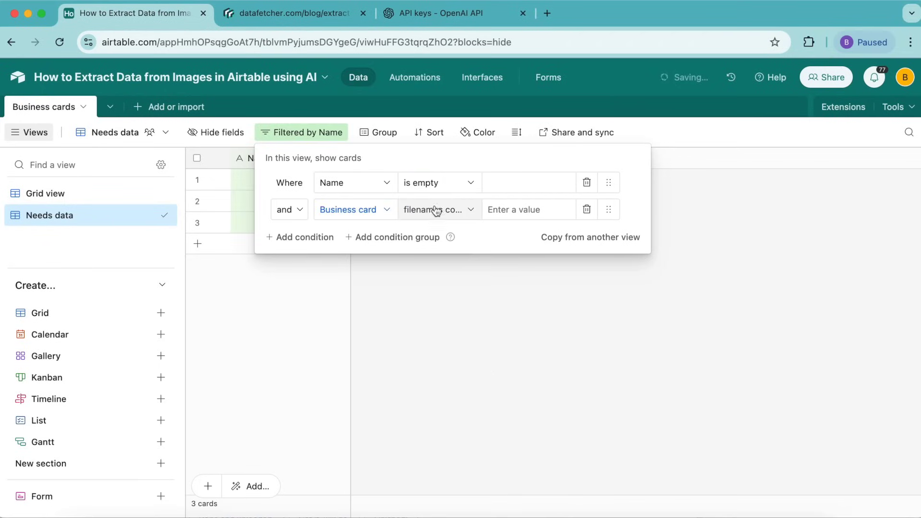
left_click(431, 210)
left_click(437, 332)
key("Escape")
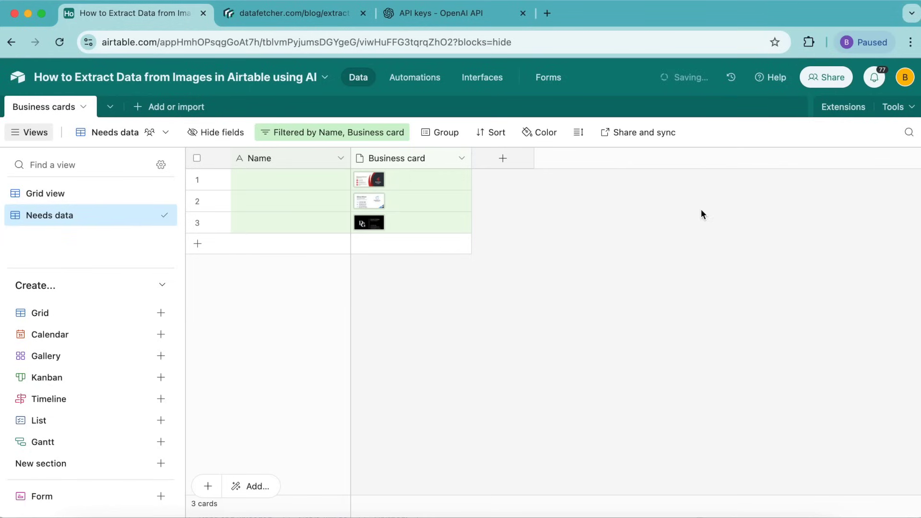
Search the Marketplace for 'data fet' and add the Data Fetcher extension to the base.
left_click(850, 107)
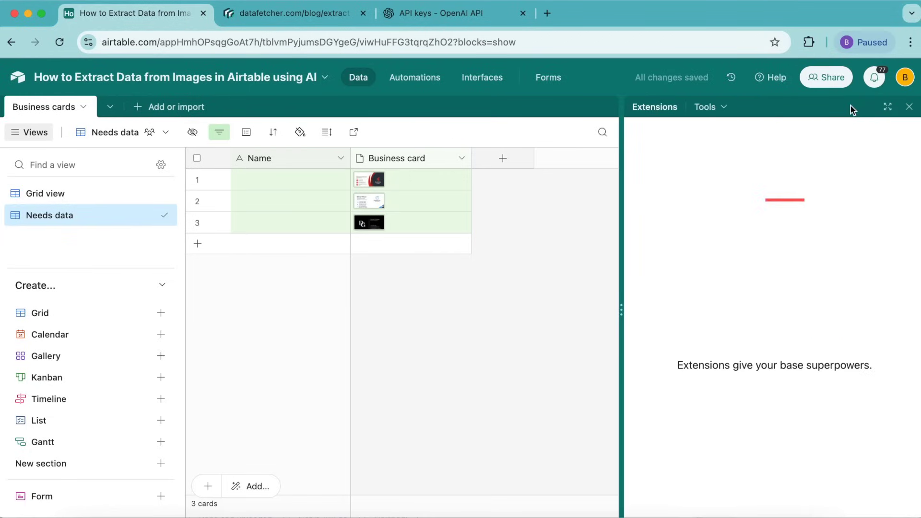
left_click(774, 430)
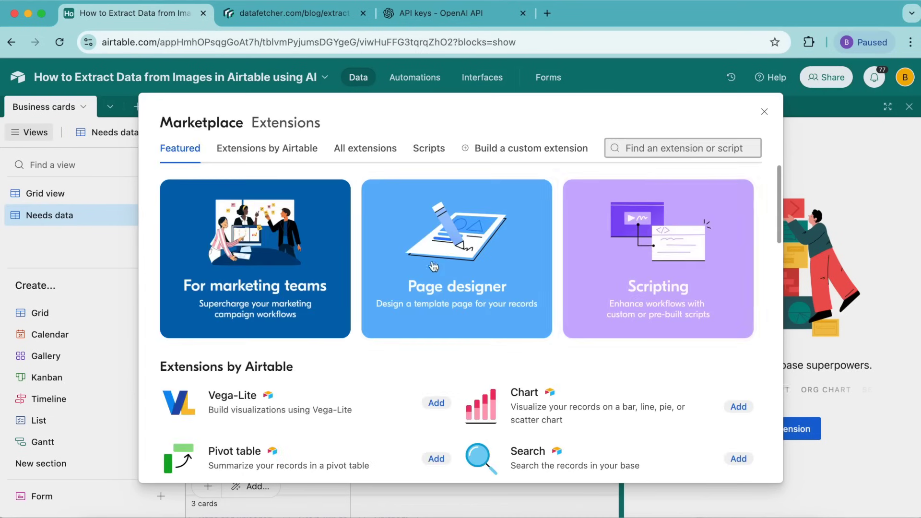
left_click(675, 152)
type("data fet")
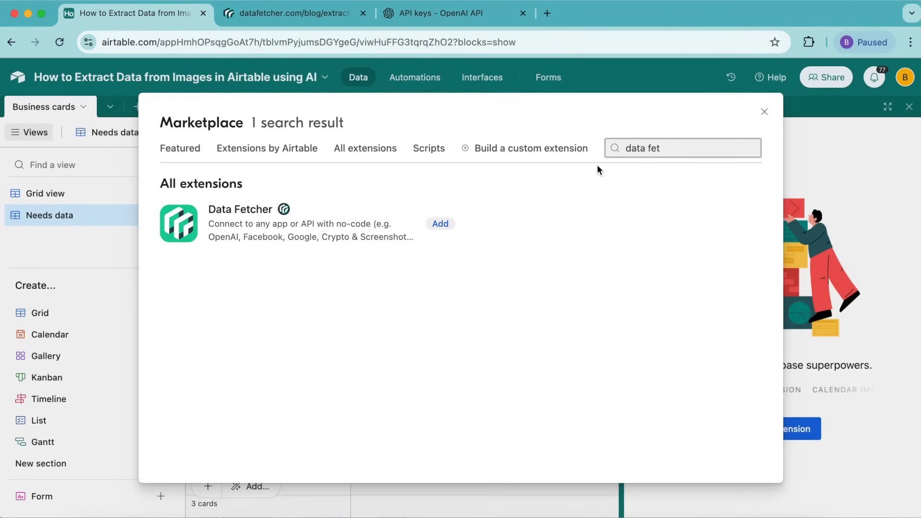
left_click(446, 224)
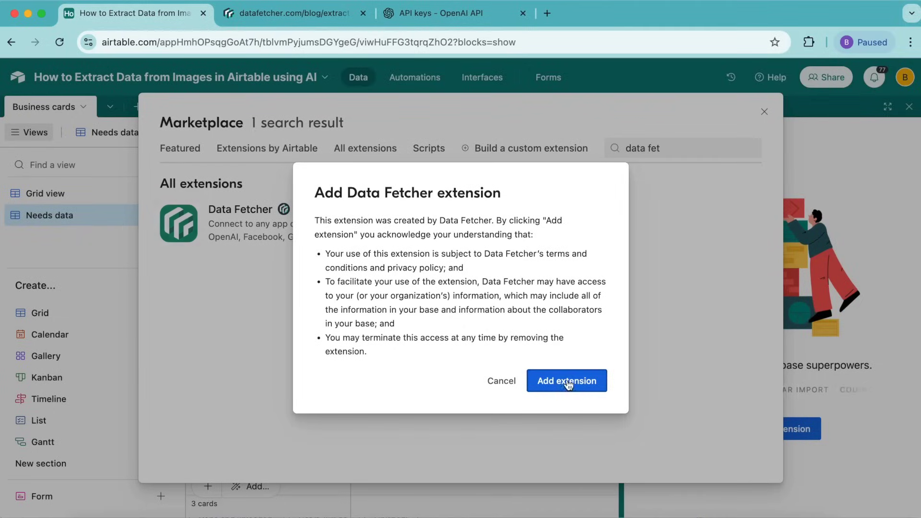
left_click(566, 381)
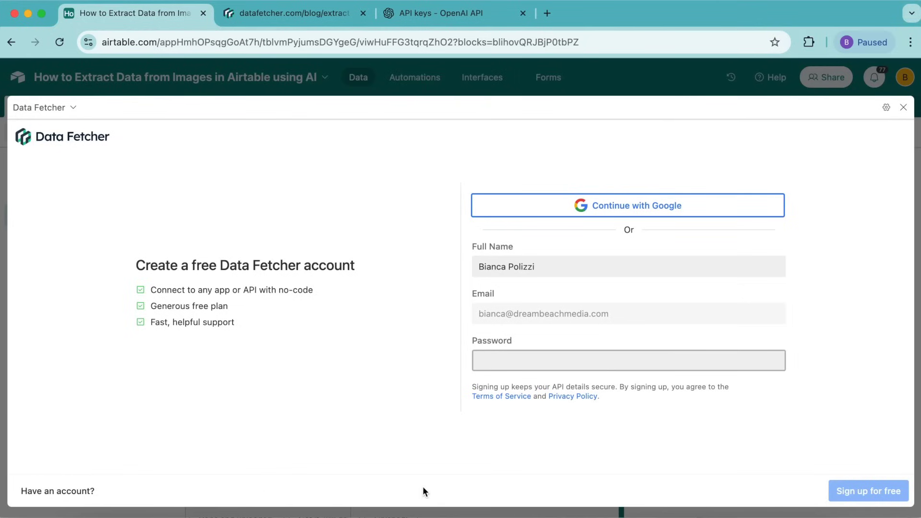
Sign in to Data Fetcher with Google and create a first request using OpenAI.
left_click(635, 214)
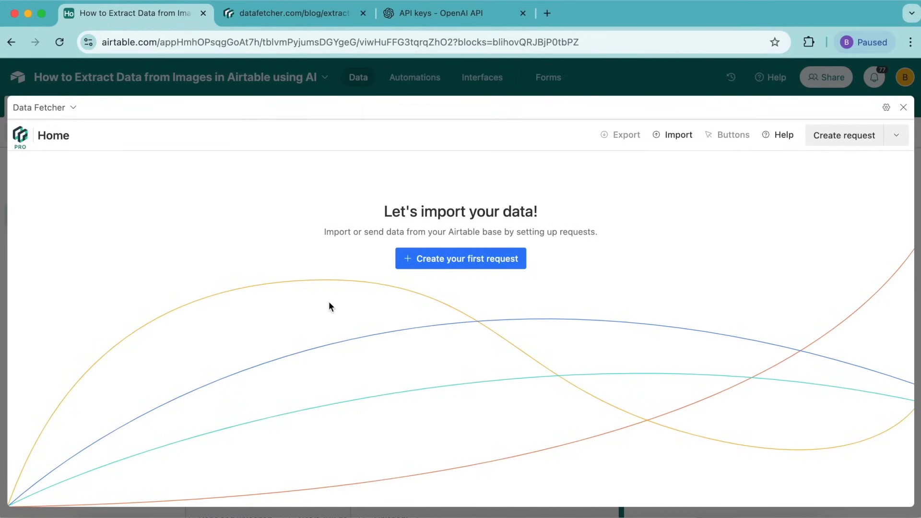
left_click(437, 267)
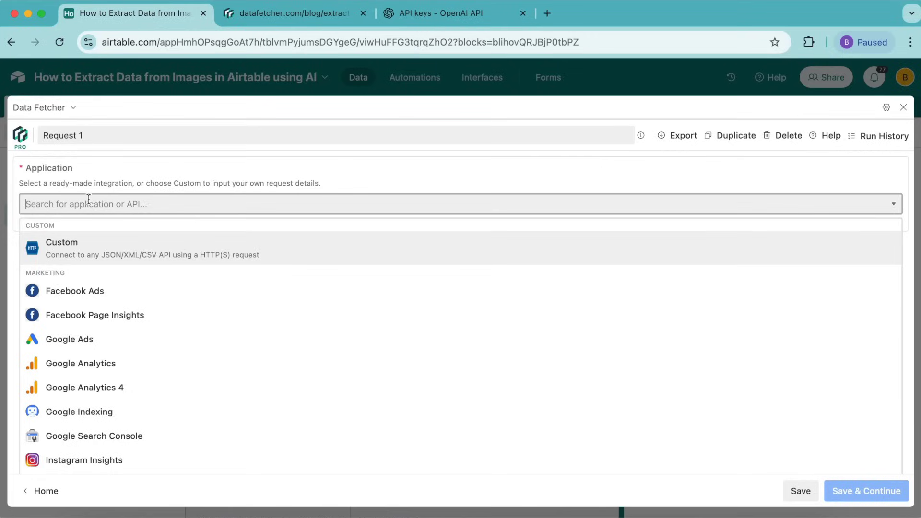
type("open")
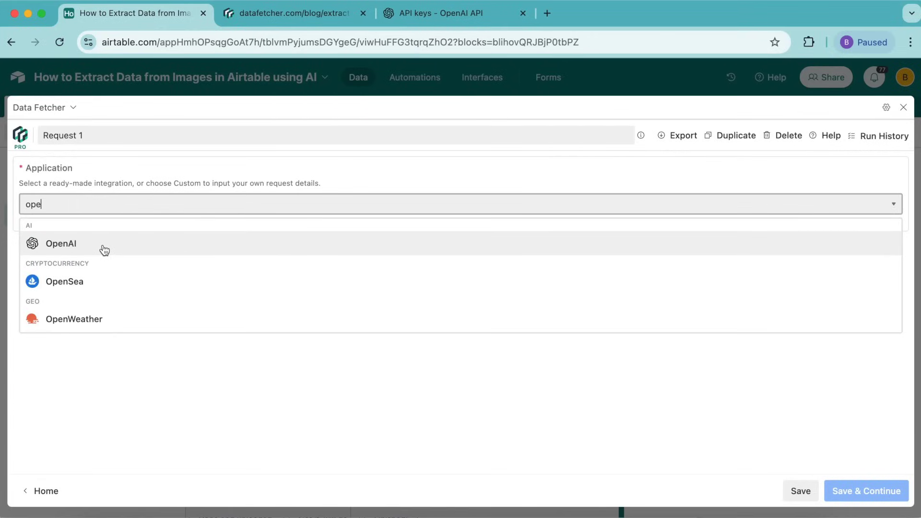
left_click(103, 248)
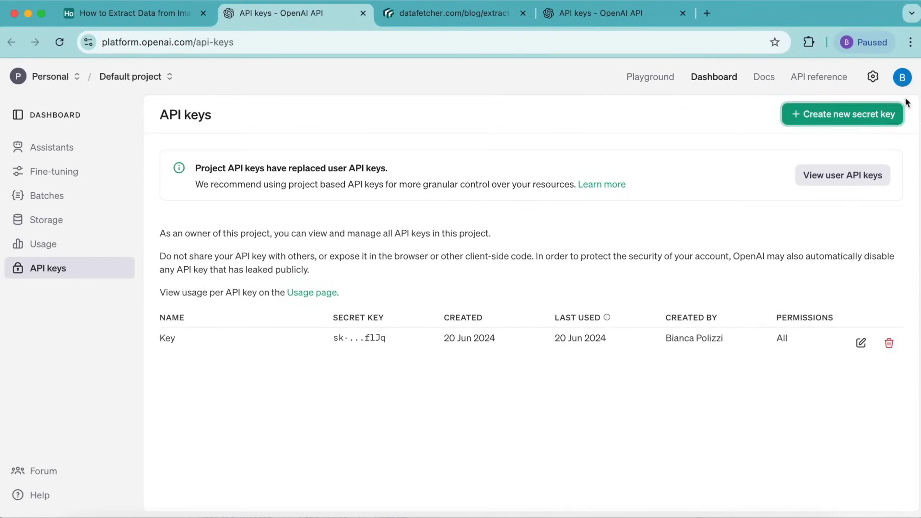
Create an OpenAI secret key named 'Key2' and copy it.
left_click(896, 111)
type("Key2")
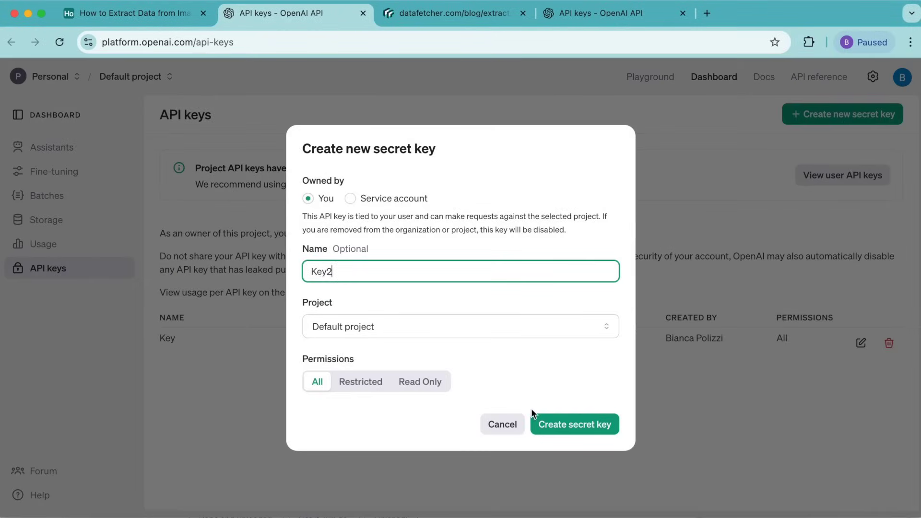
left_click(556, 425)
left_click(594, 284)
Paste the OpenAI key into API Key and choose the Create chat message completion endpoint.
left_click(115, 13)
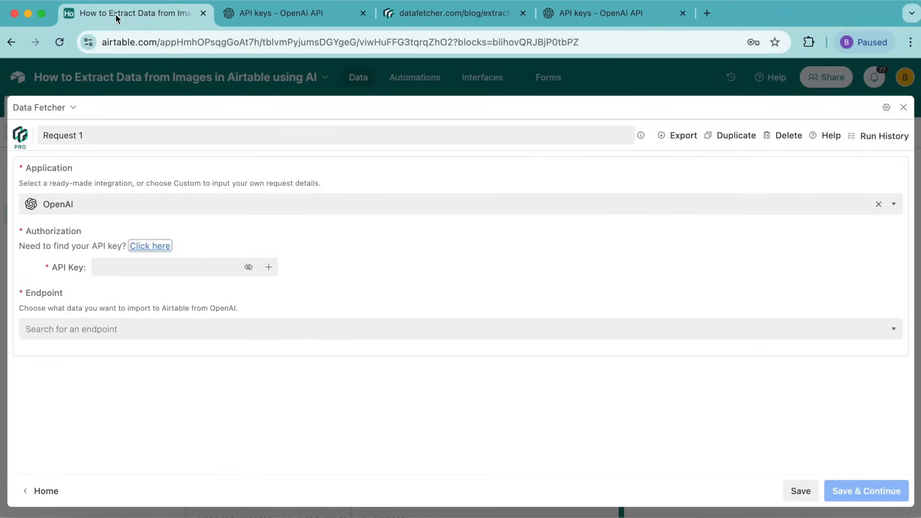
left_click(106, 269)
key("super+v")
left_click(271, 331)
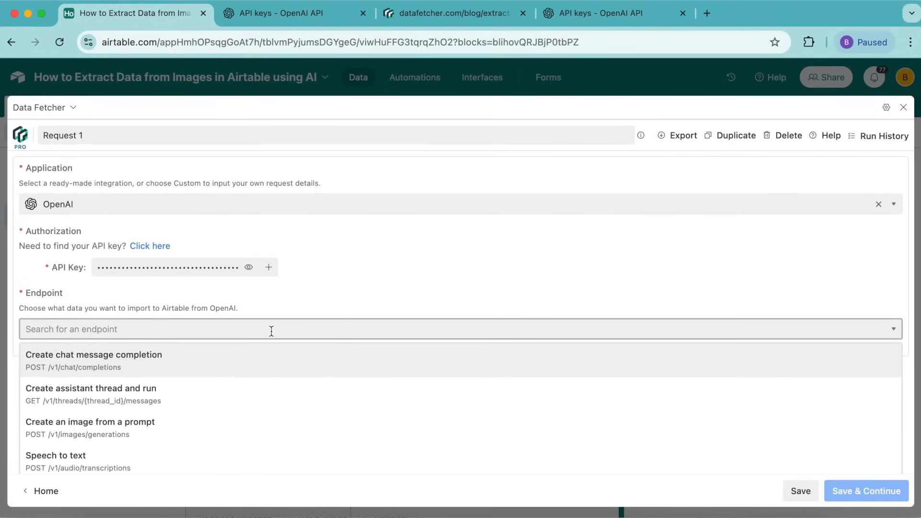
left_click(247, 363)
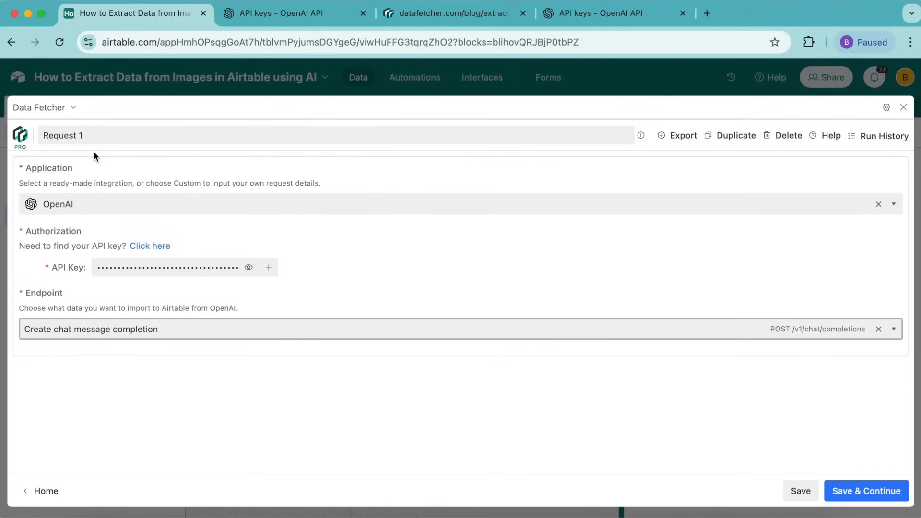
Rename the request to 'Fetch Image Data' and save the setup.
left_click(93, 134)
type("Fetch Image Data")
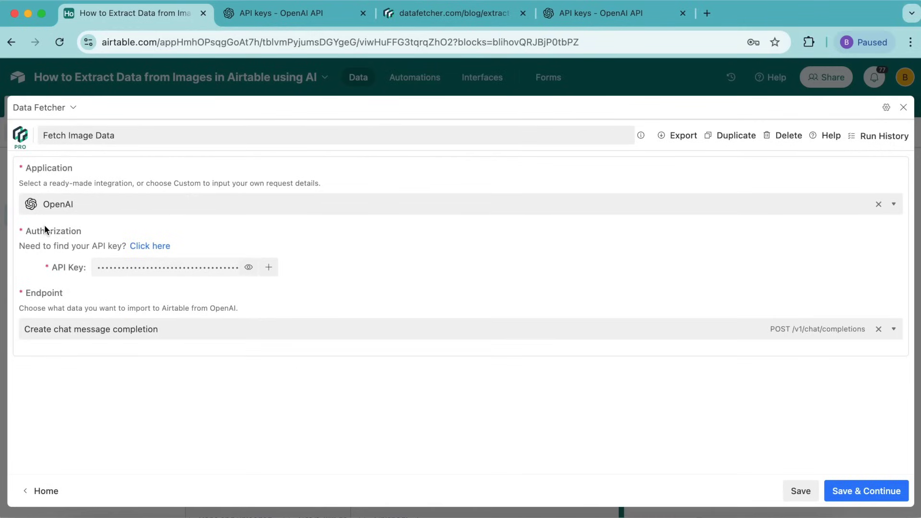
left_click(877, 493)
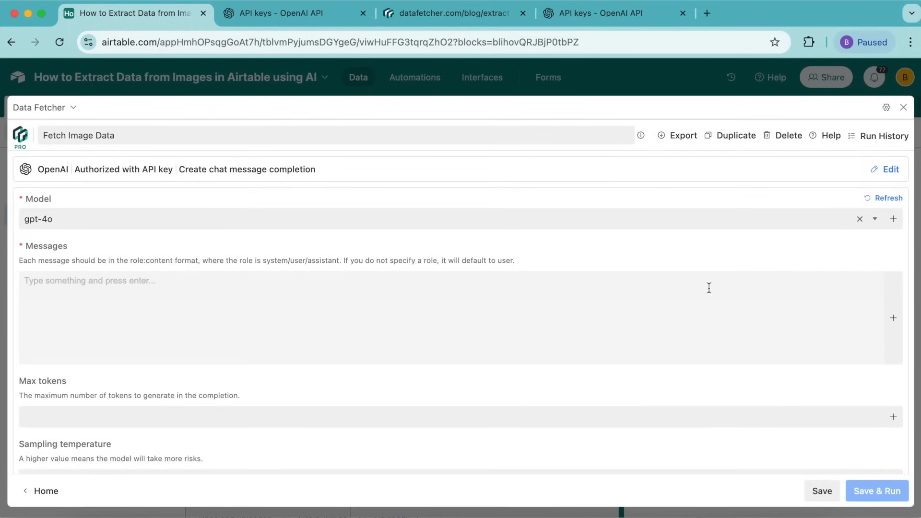
Switch the model to gpt-4o-mini and paste the card-data extraction prompt ending with a colon.
left_click(607, 219)
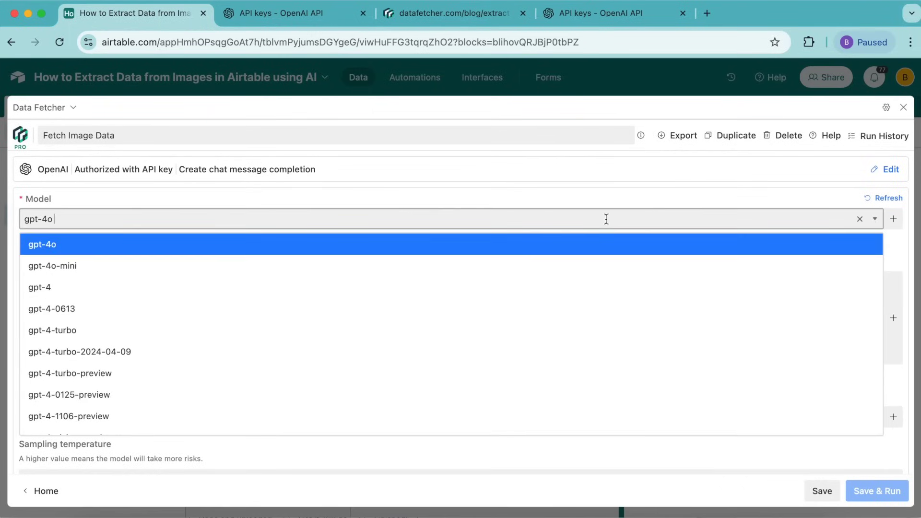
left_click(69, 266)
left_click(125, 275)
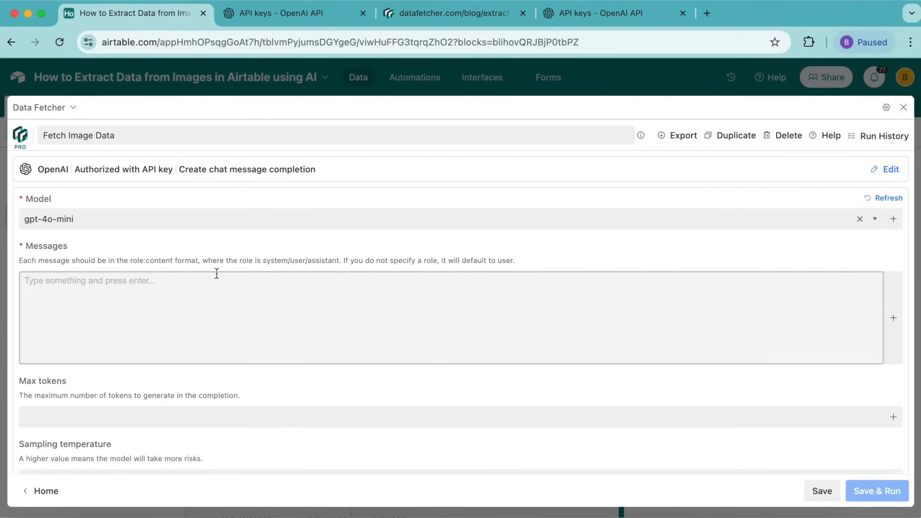
type("Extract data from this business card")
type(":")
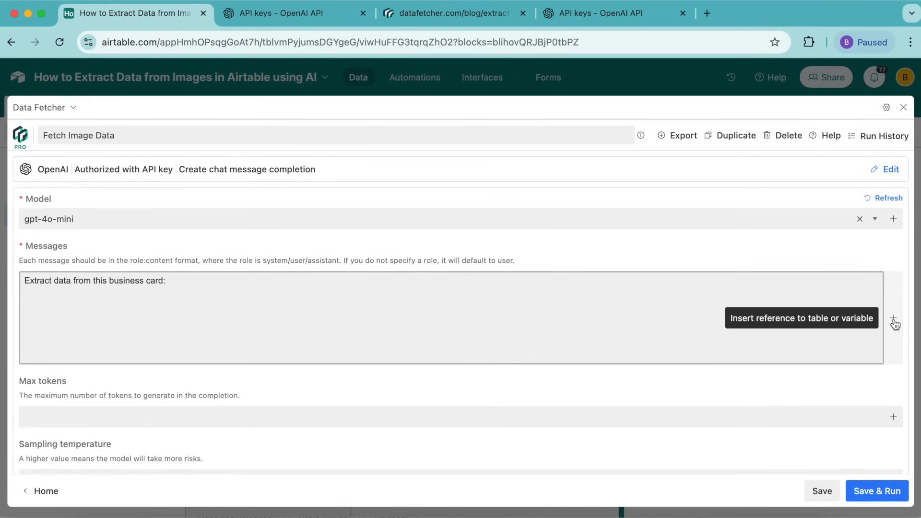
Insert a reference to the Business card field after the message text.
left_click(893, 320)
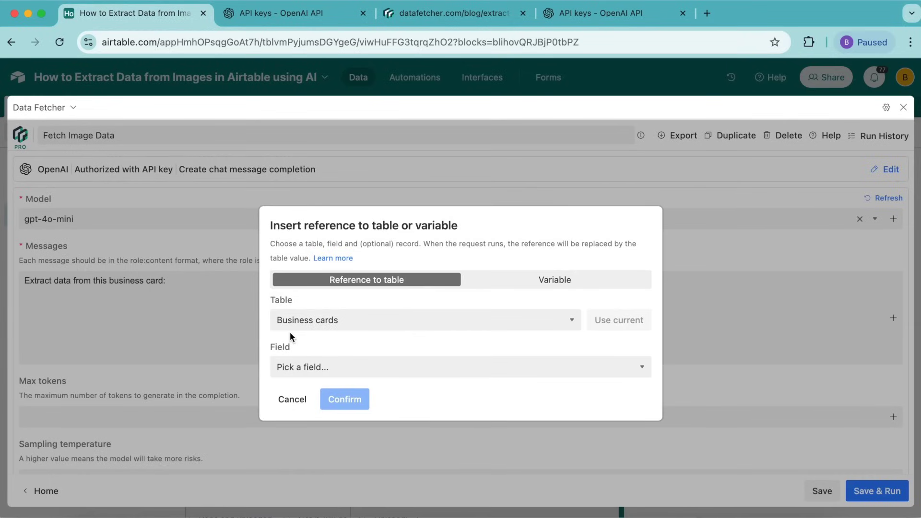
left_click(335, 369)
left_click(341, 397)
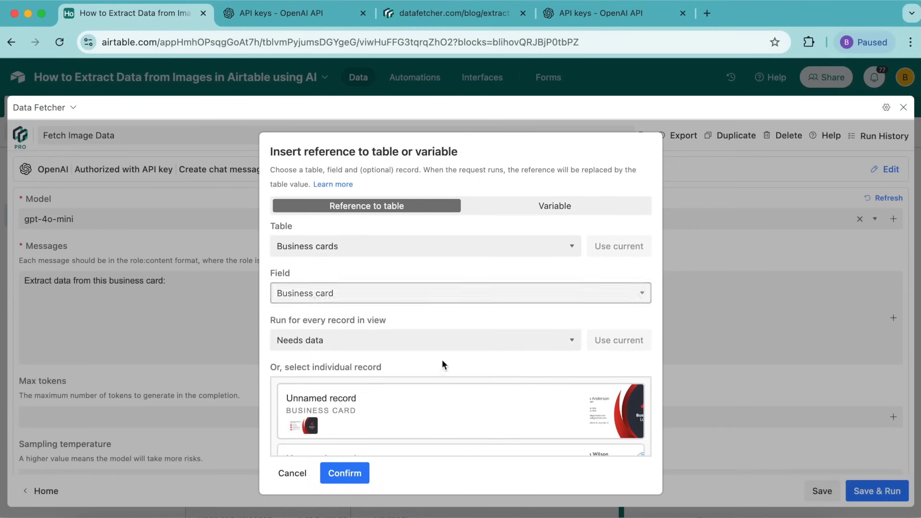
left_click(345, 473)
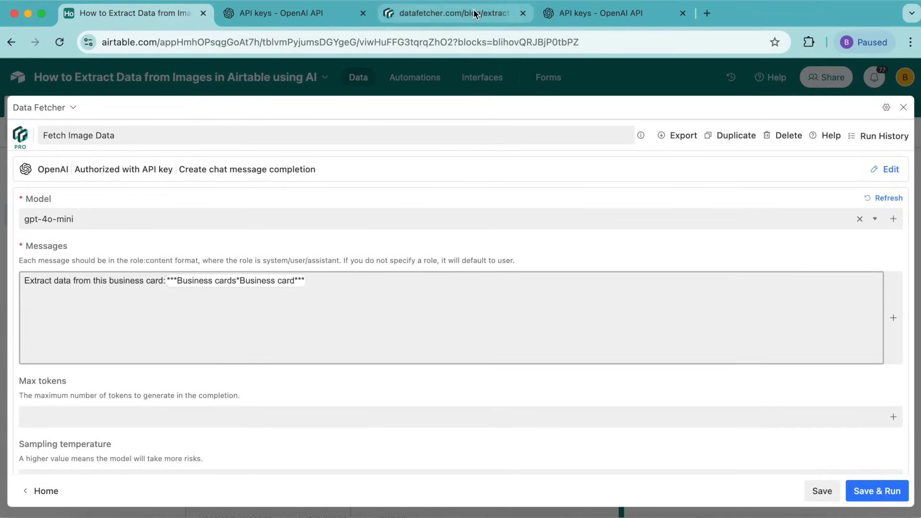
left_click(450, 13)
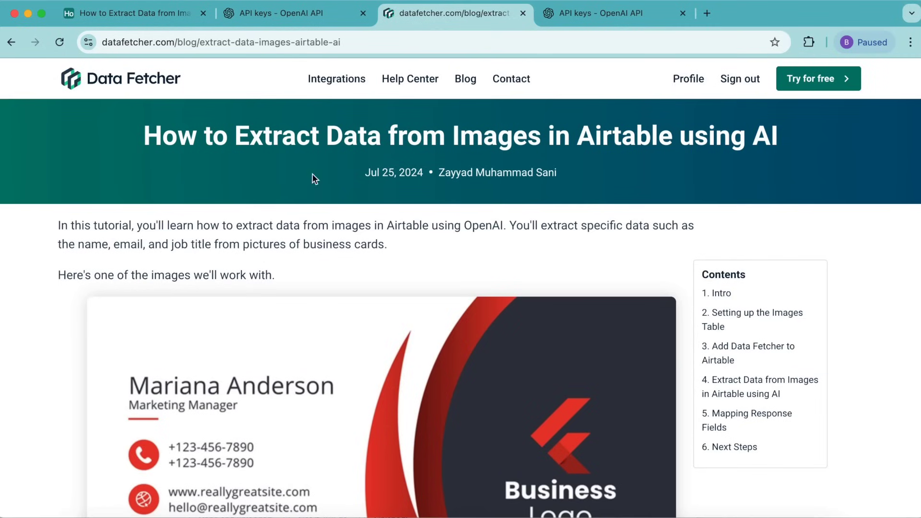
Copy the step 7 JSON output-format code block from the datafetcher.com tutorial into the message.
scroll(600, 242, "down", 15)
scroll(269, 320, "up", 15)
scroll(268, 320, "down", 20)
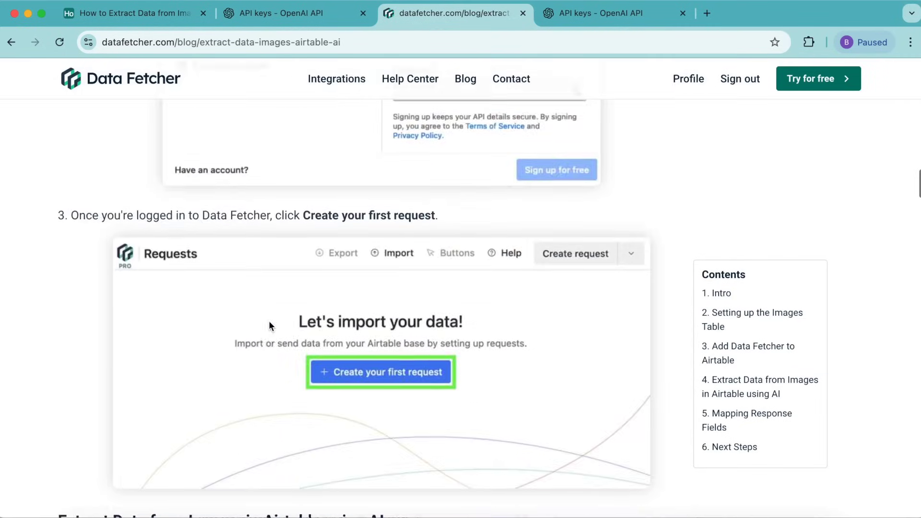
scroll(268, 320, "down", 20)
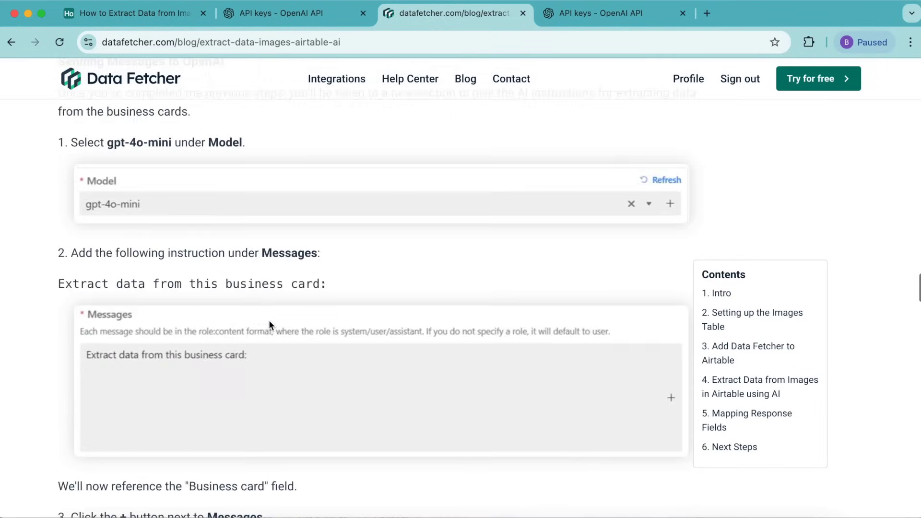
scroll(269, 320, "down", 10)
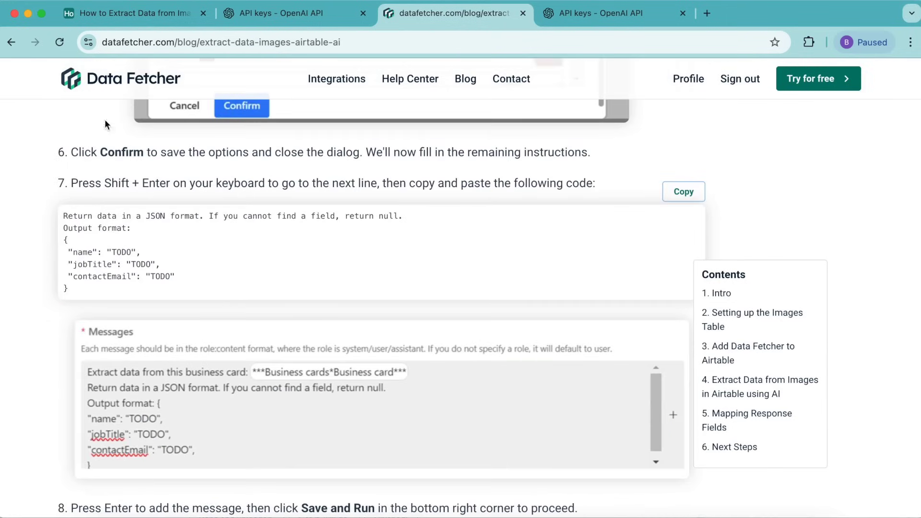
left_click(690, 197)
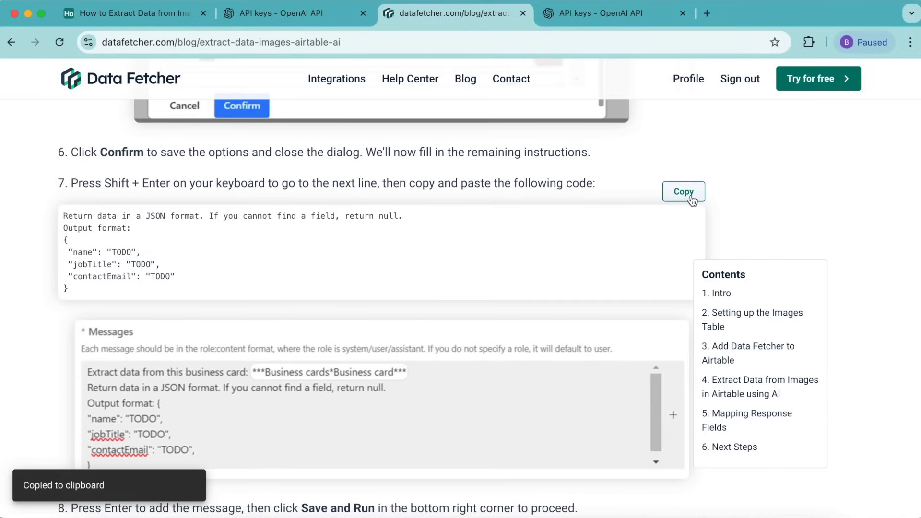
left_click(137, 19)
left_click(99, 312)
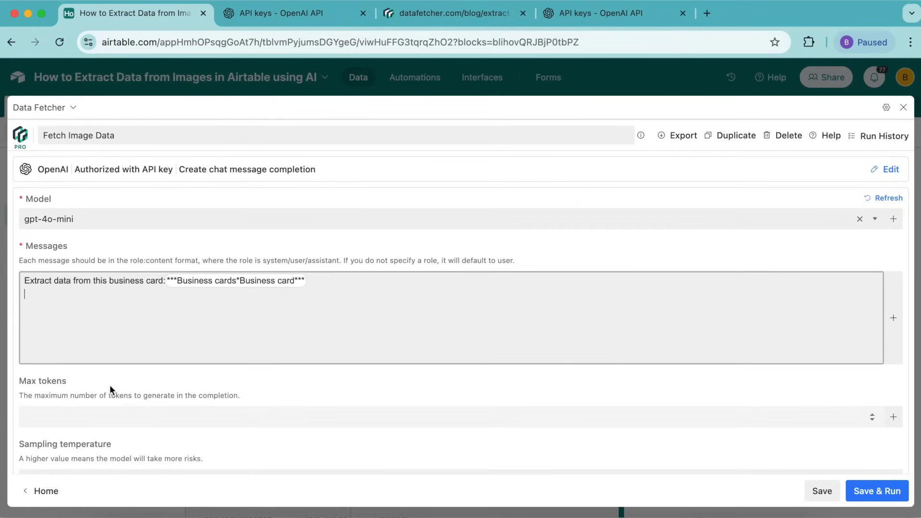
Paste the JSON prompt for name, jobTitle and contactEmail, with null for missing fields, as a new message.
key("super+v")
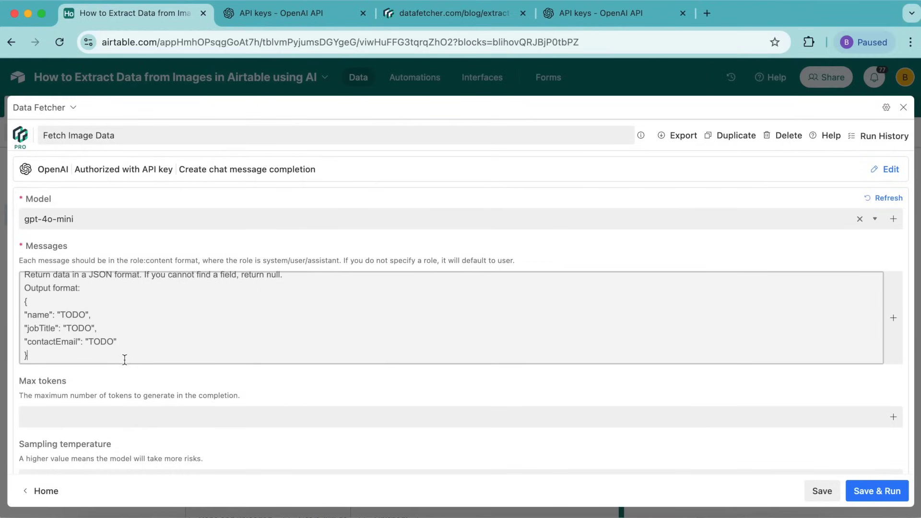
key("Return")
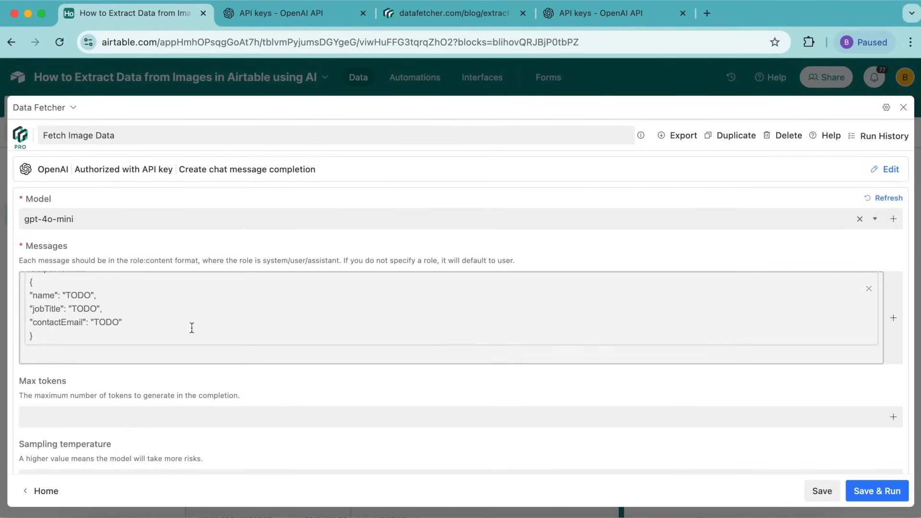
scroll(104, 300, "up", 3)
scroll(141, 291, "down", 2)
scroll(140, 291, "down", 1)
left_click(22, 261)
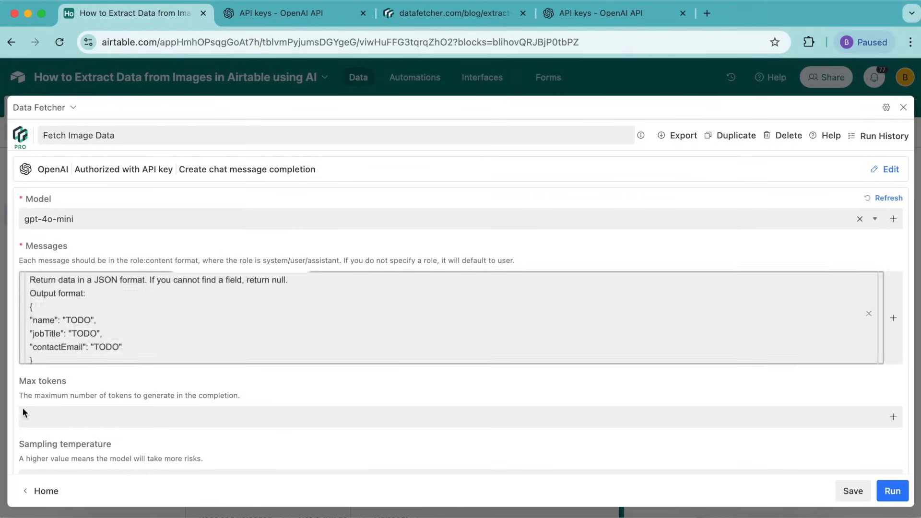
left_click(140, 289)
Save and run the request, then review the name, job title and contact email field mapping.
left_click(882, 486)
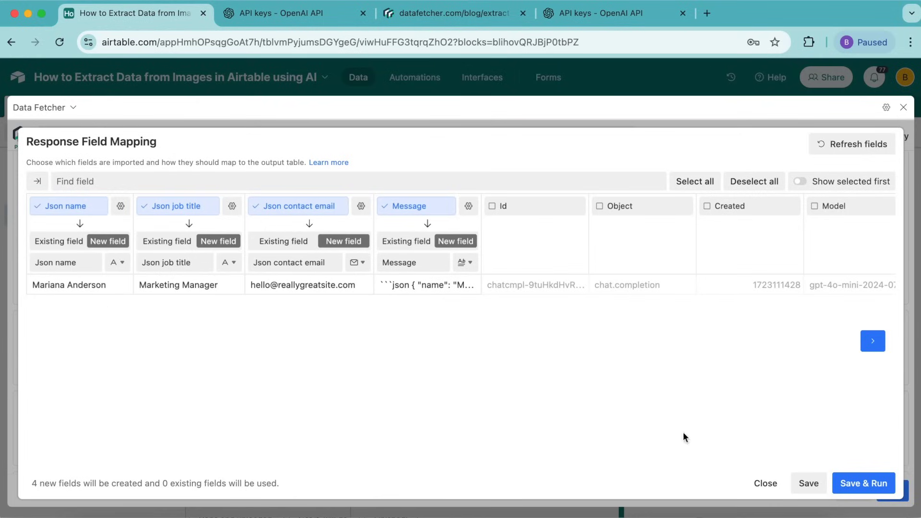
scroll(701, 322, "right", 10)
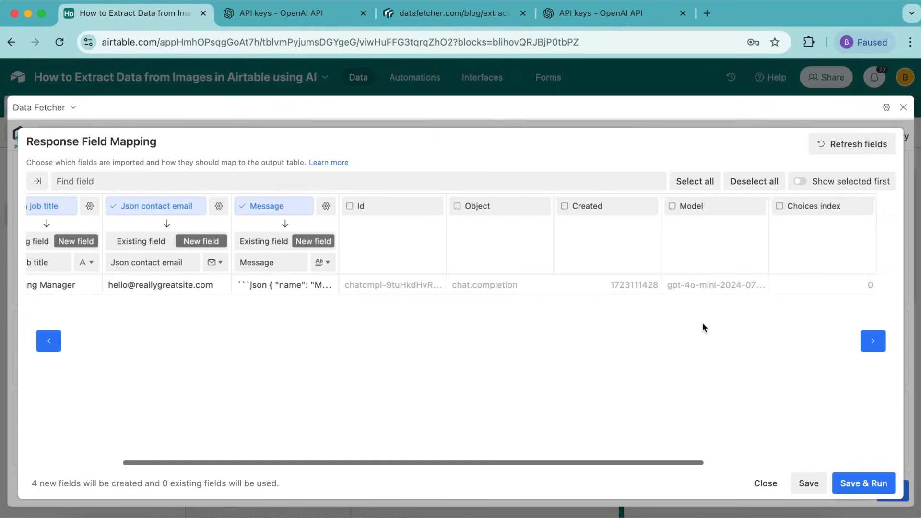
scroll(829, 355, "right", 5)
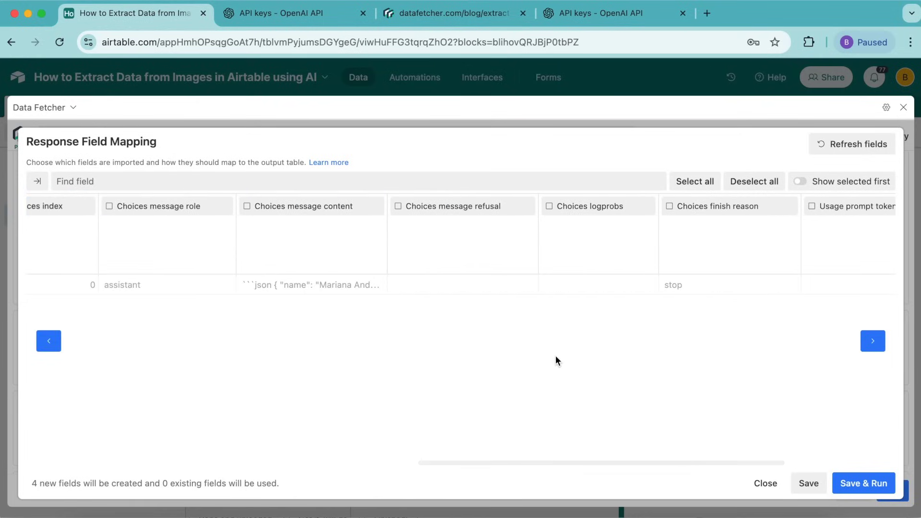
scroll(555, 355, "left", 15)
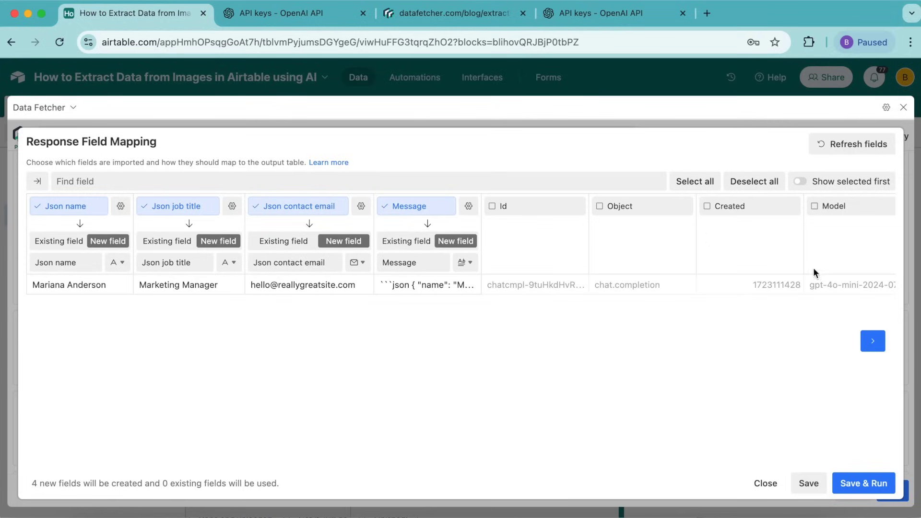
Deselect all response fields and map Json name to the existing Name field.
left_click(770, 181)
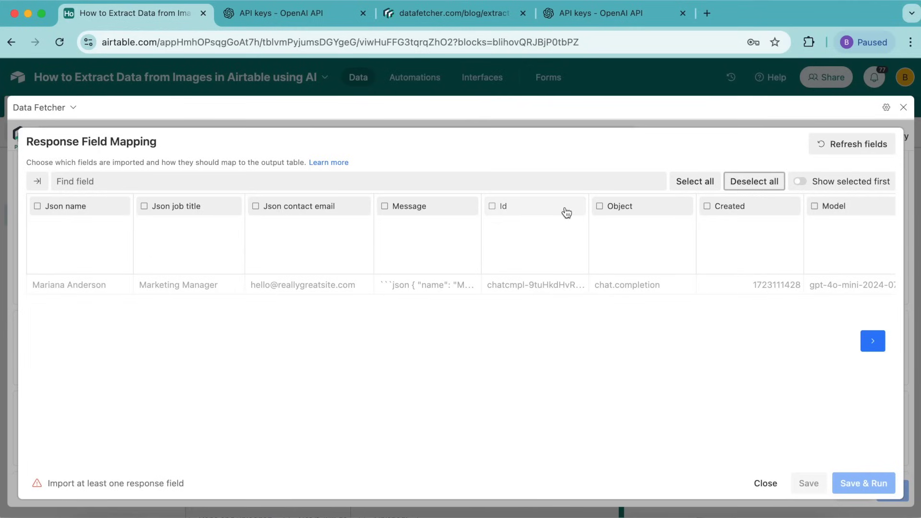
left_click(65, 207)
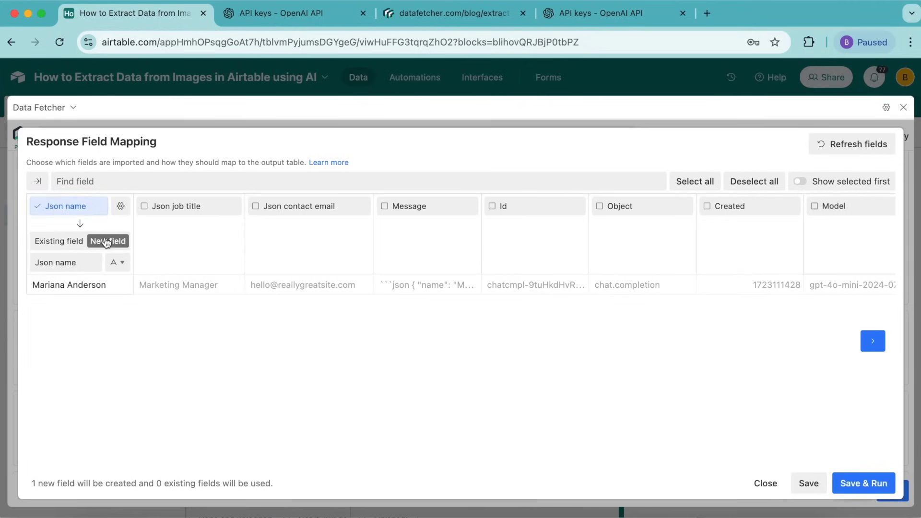
left_click(59, 241)
left_click(71, 259)
left_click(72, 281)
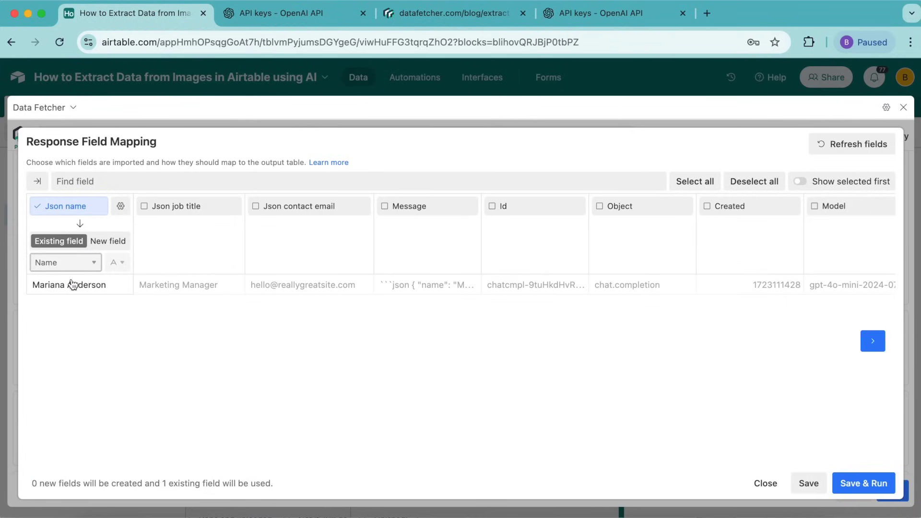
Map Json job title and Json contact email to new Job title and Contact email fields, then save and run.
left_click(145, 208)
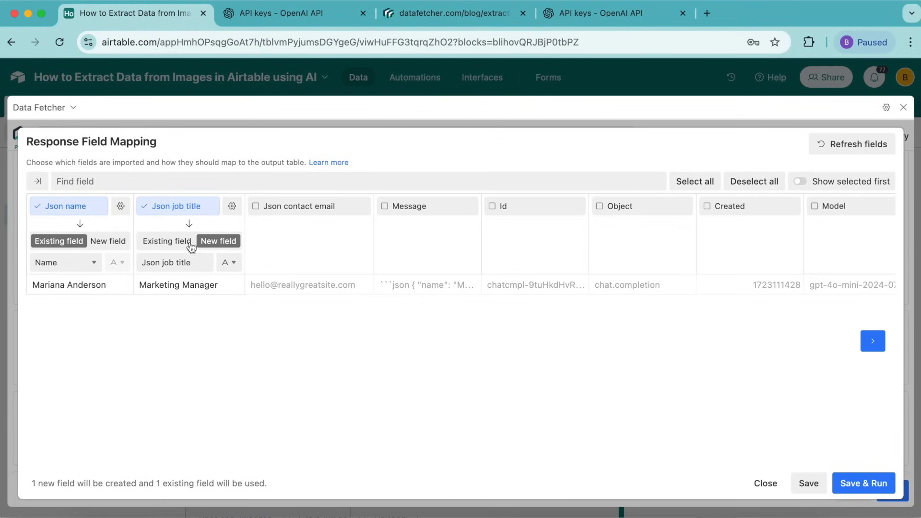
left_click_drag(164, 262, 120, 264)
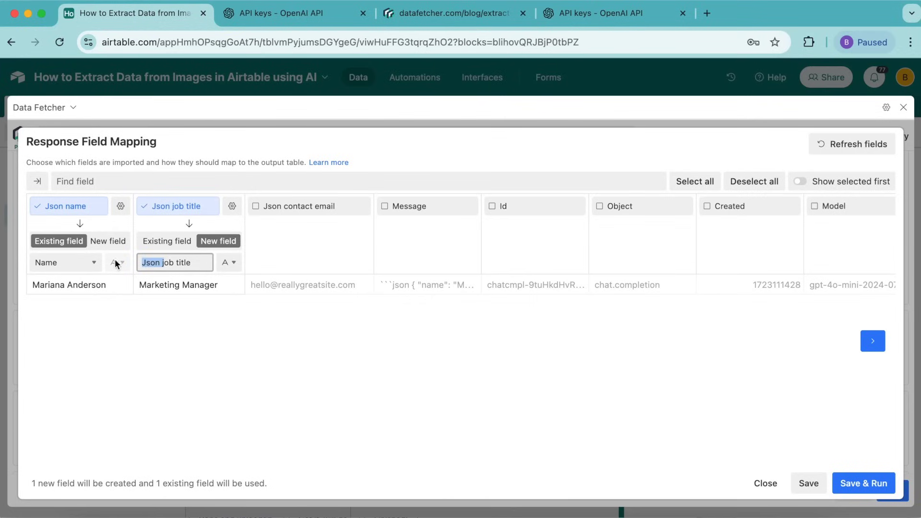
type("J")
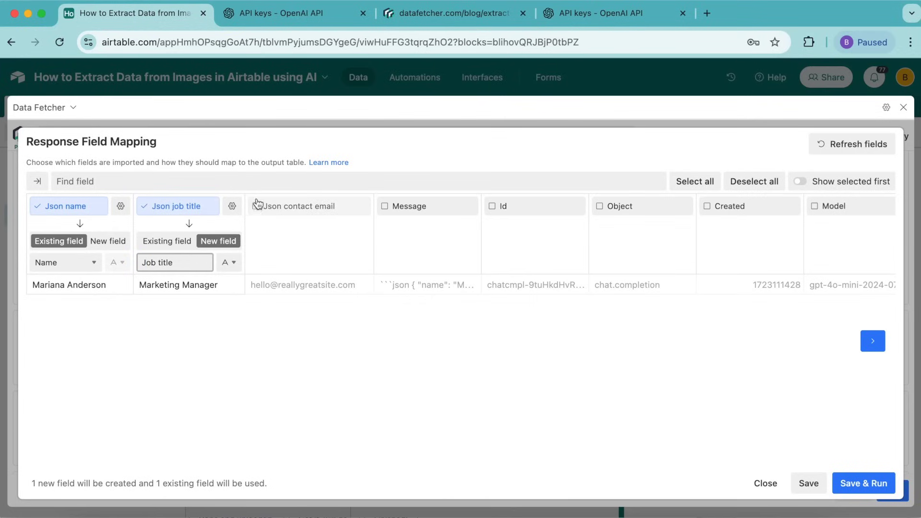
left_click(256, 207)
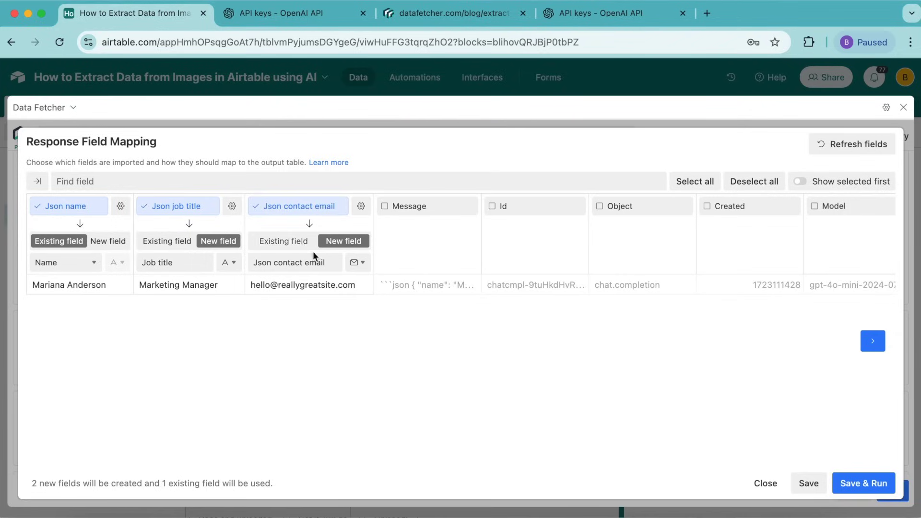
left_click_drag(290, 257, 222, 265)
type("C")
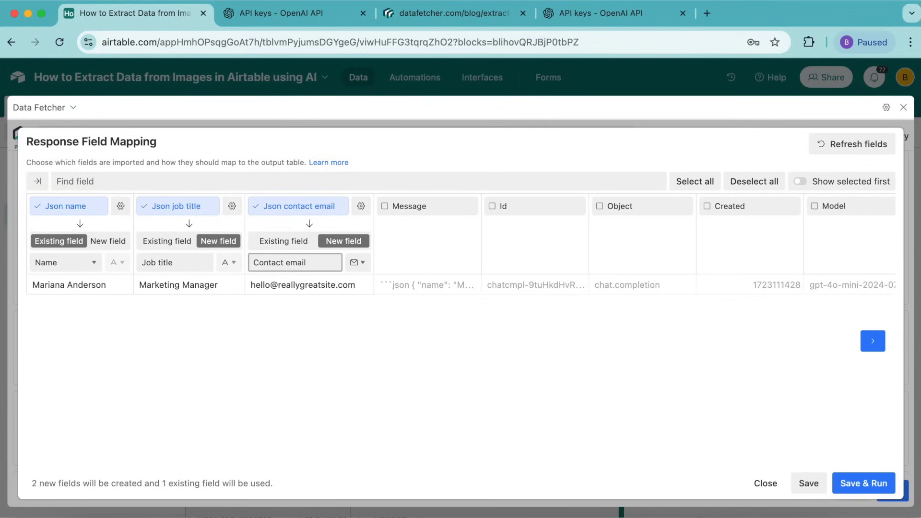
left_click(424, 328)
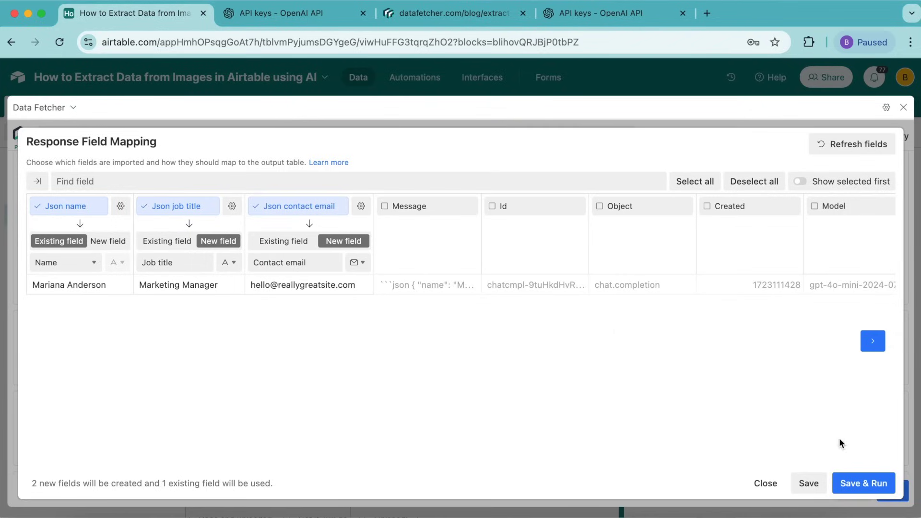
left_click(863, 484)
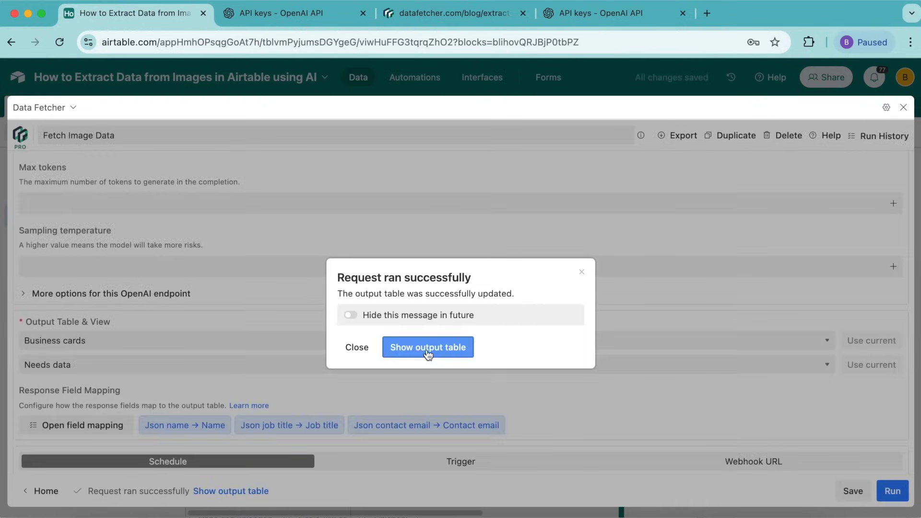
left_click(427, 348)
Close the Data Fetcher panel and view Grid view with all three cards' names, job titles and emails.
left_click(908, 106)
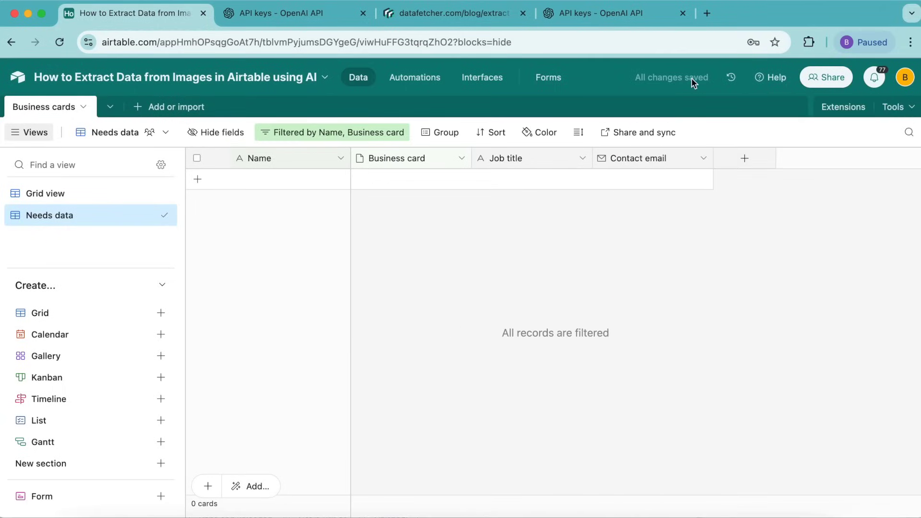
left_click(59, 194)
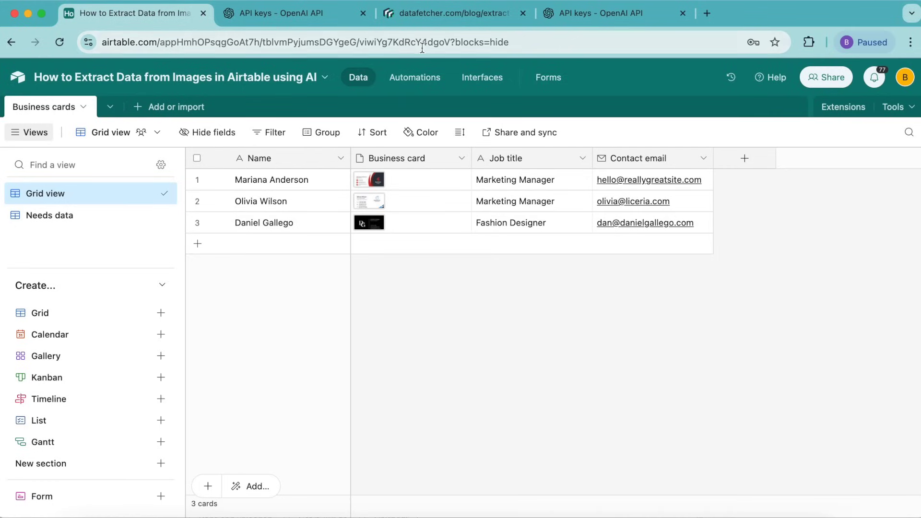
left_click(433, 19)
scroll(416, 298, "down", 10)
scroll(416, 299, "down", 15)
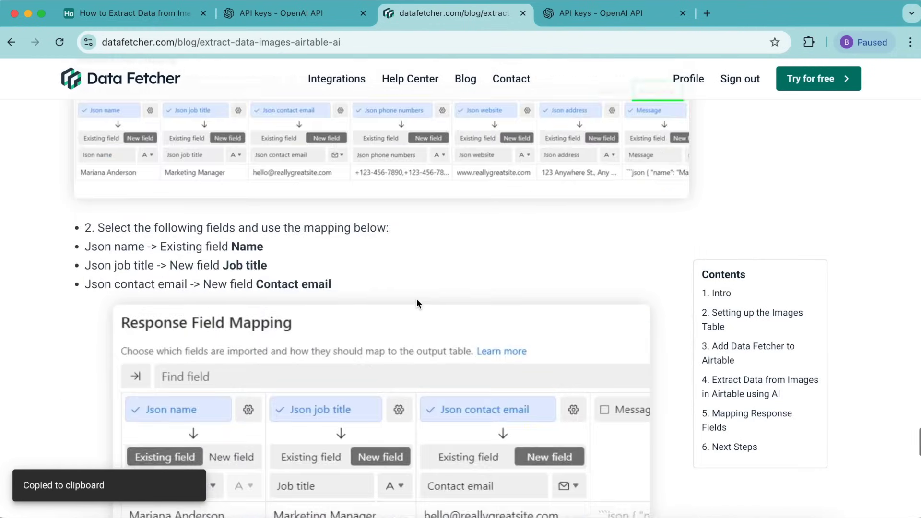
scroll(467, 314, "up", 8)
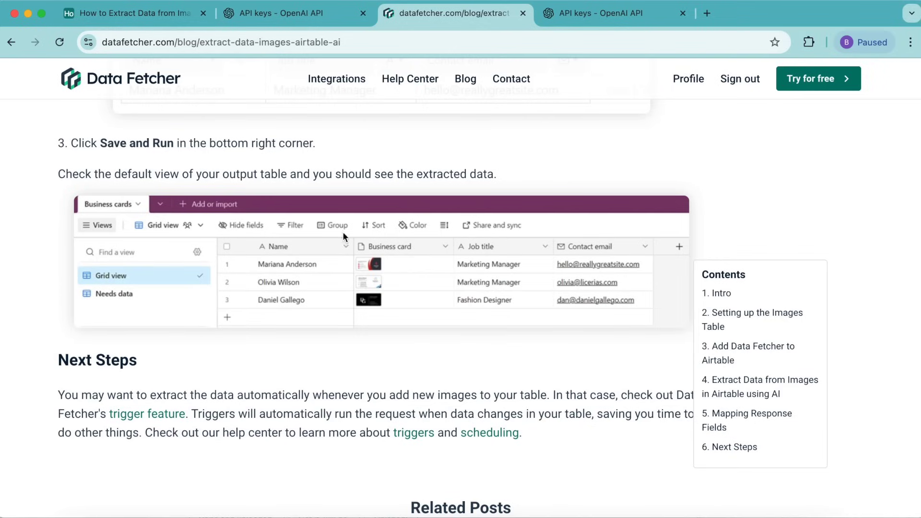
scroll(470, 297, "up", 15)
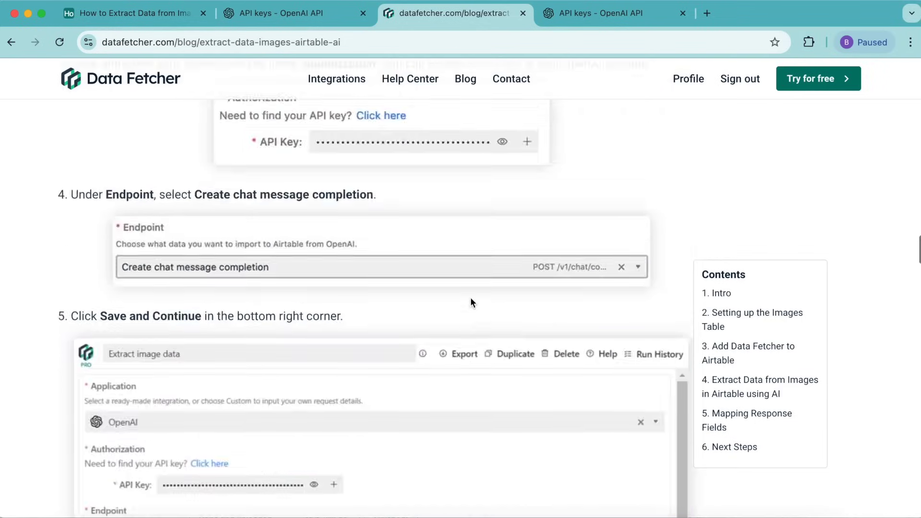
scroll(470, 302, "up", 15)
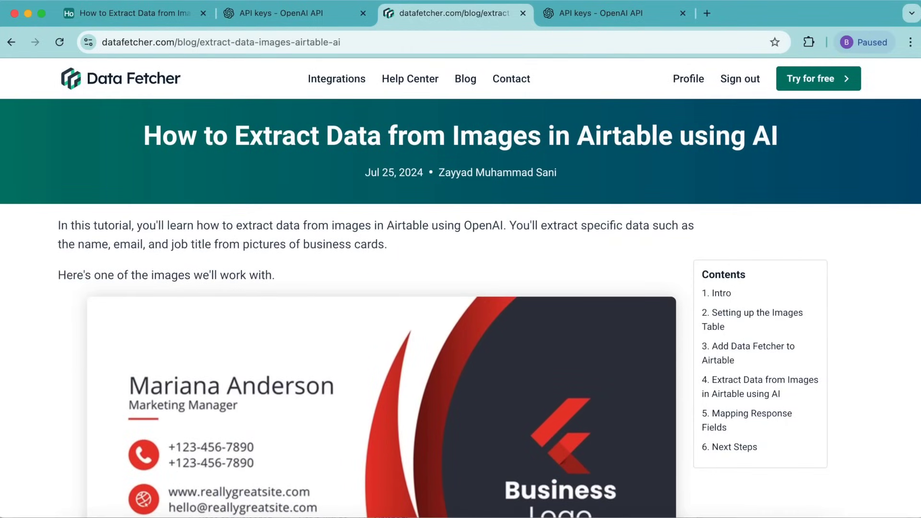
left_click(160, 13)
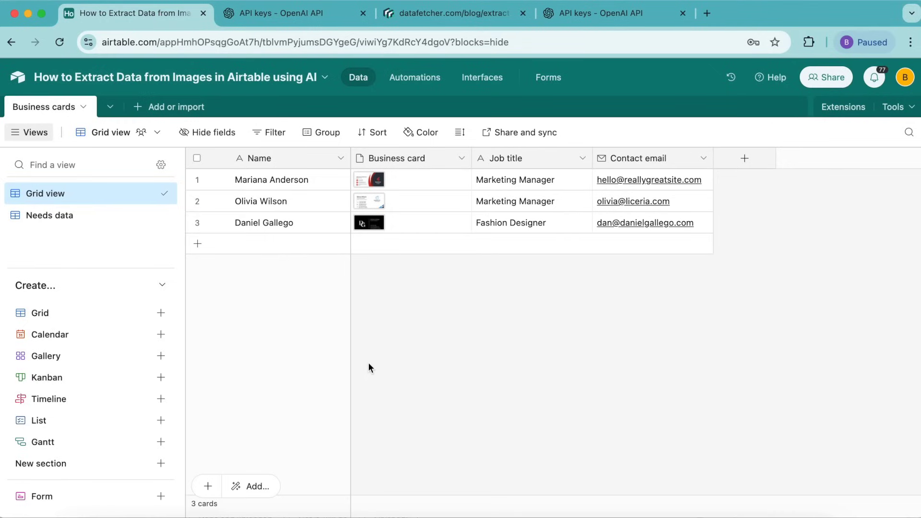